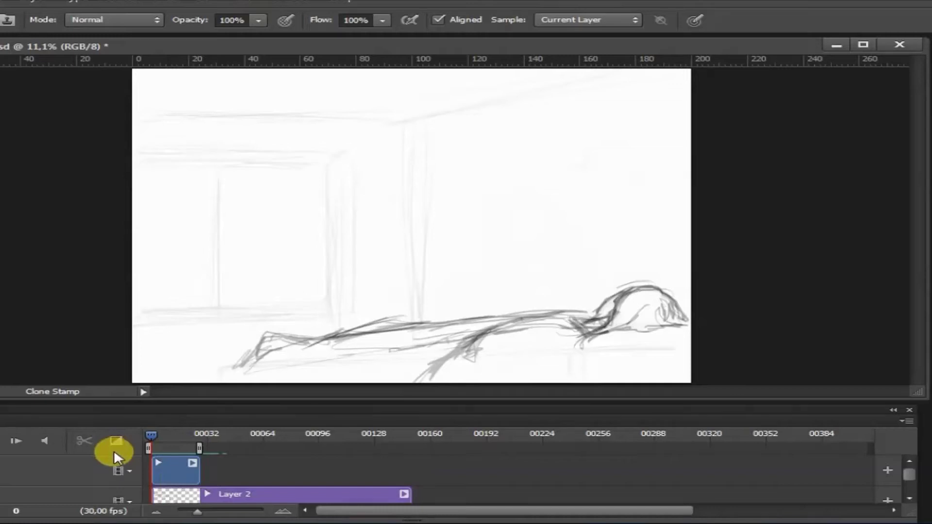
- Play back the rough figure animation from its first frame
key("space")
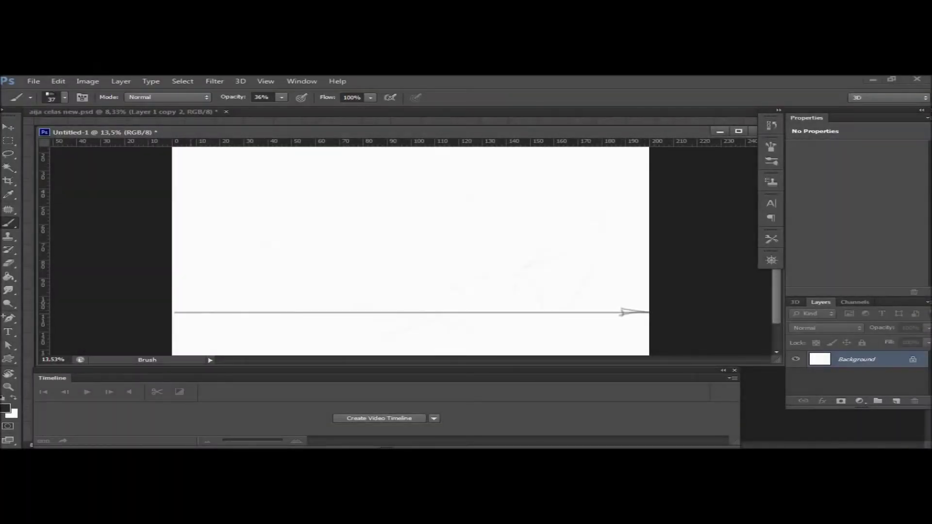
- Draw three keyframe boxes on the baseline, label them Kf 1, Kf 2 and Kf 3, and sketch a walking stick figure in each
mouse_move(190, 205)
left_mouse_down()
mouse_move(189, 312)
mouse_move(277, 204)
left_mouse_up()
left_click_drag(277, 205, 277, 312)
mouse_move(367, 203)
left_mouse_down()
mouse_move(366, 312)
mouse_move(453, 202)
mouse_move(453, 313)
left_mouse_up()
mouse_move(537, 198)
left_mouse_down()
mouse_move(537, 312)
mouse_move(618, 198)
mouse_move(619, 313)
left_mouse_up()
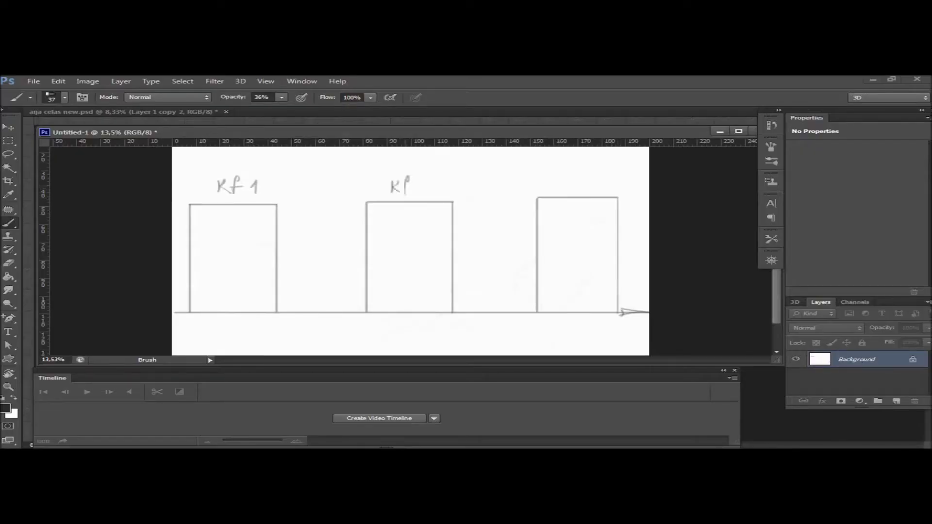
left_click_drag(223, 221, 220, 234)
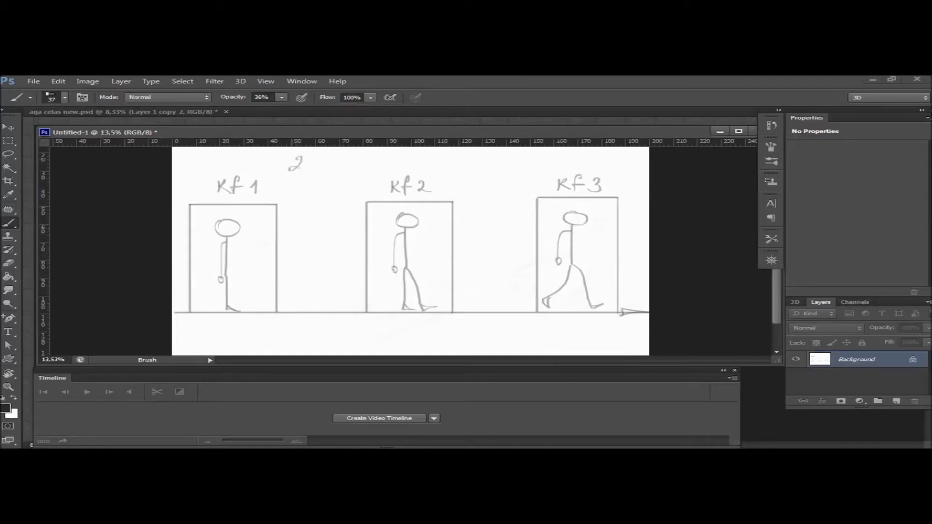
- Write "24fps" above the keyframe diagram and draw curved arrows under the baseline from each box to the following one
left_click_drag(327, 157, 325, 180)
left_click_drag(455, 316, 538, 317)
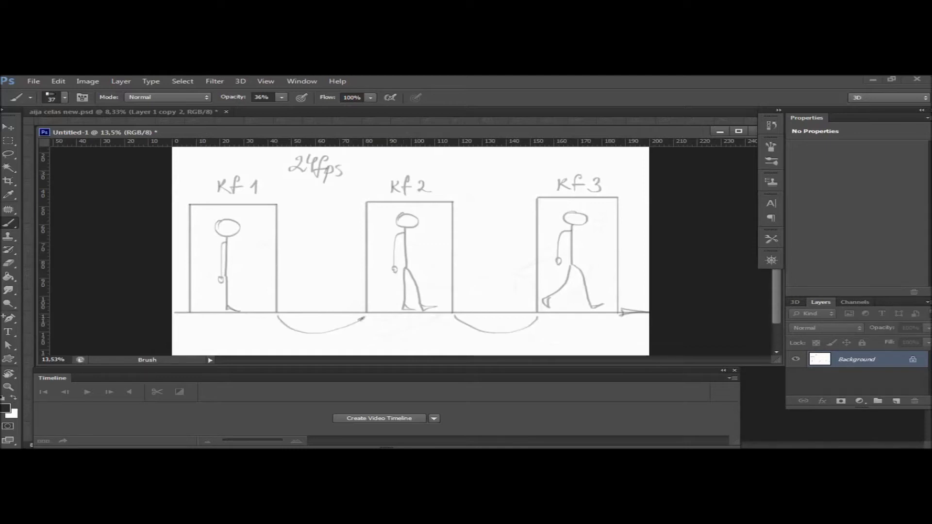
left_click_drag(532, 321, 538, 324)
- Draw bracketed tick marks between the keyframe boxes and label them as filler frames
left_click_drag(303, 290, 303, 310)
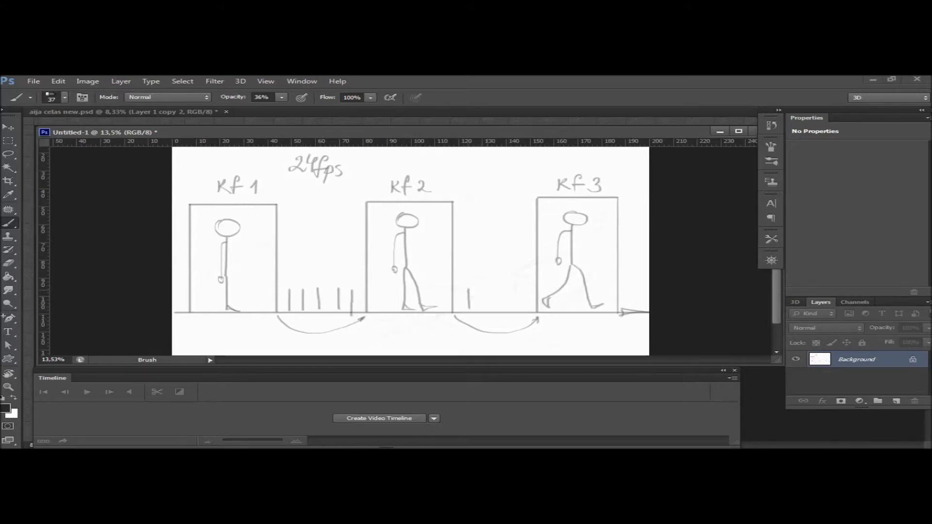
left_click_drag(501, 290, 501, 309)
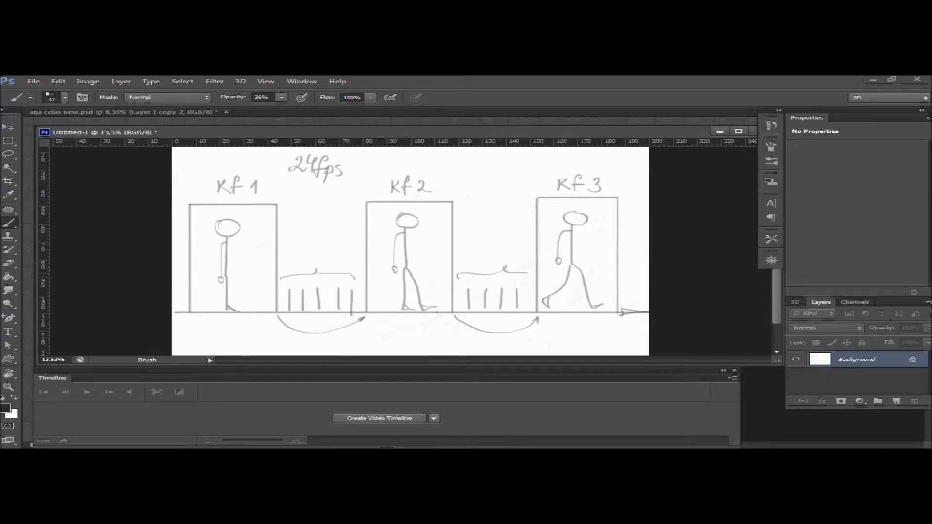
mouse_move(319, 250)
left_mouse_down()
mouse_move(353, 249)
mouse_move(338, 264)
left_mouse_up()
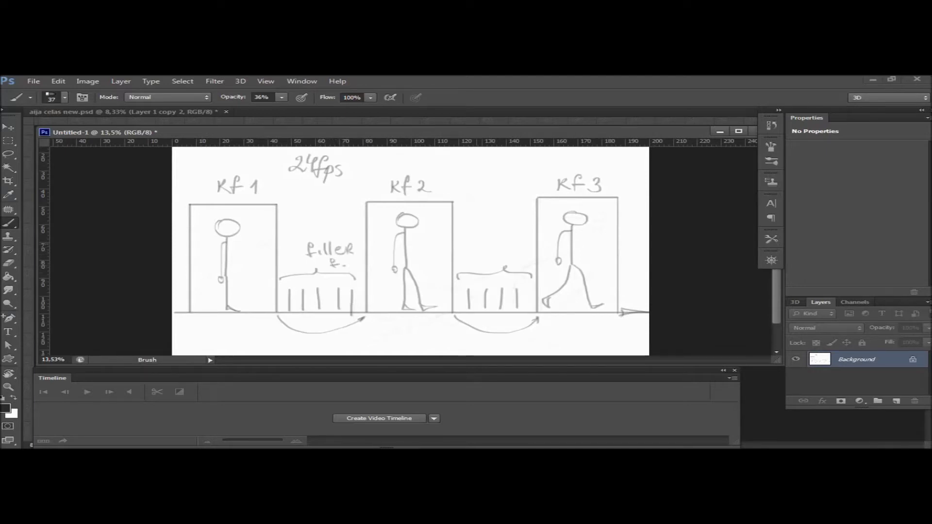
left_click_drag(504, 249, 522, 251)
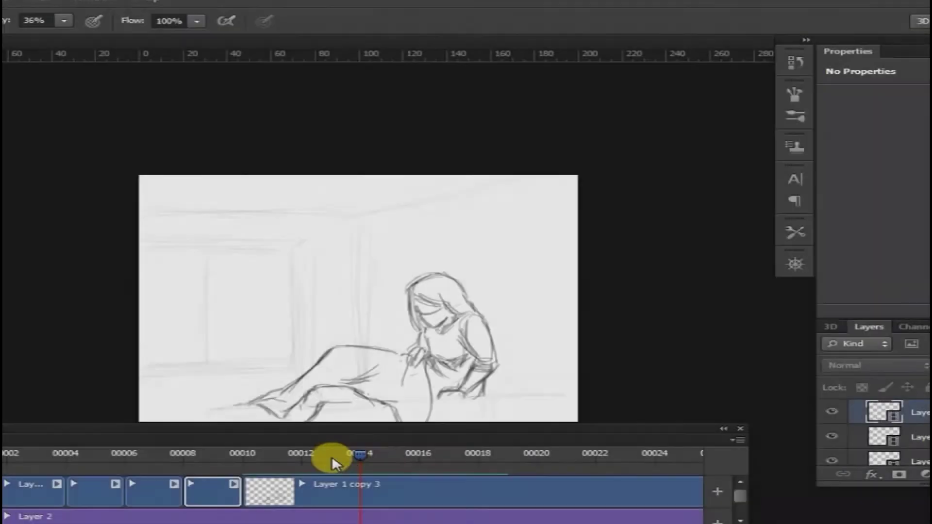
- Examine the poses around frames 13 to 15 and the timeline tracks of the video group, Layer 2 and Layer 0
left_click(333, 455)
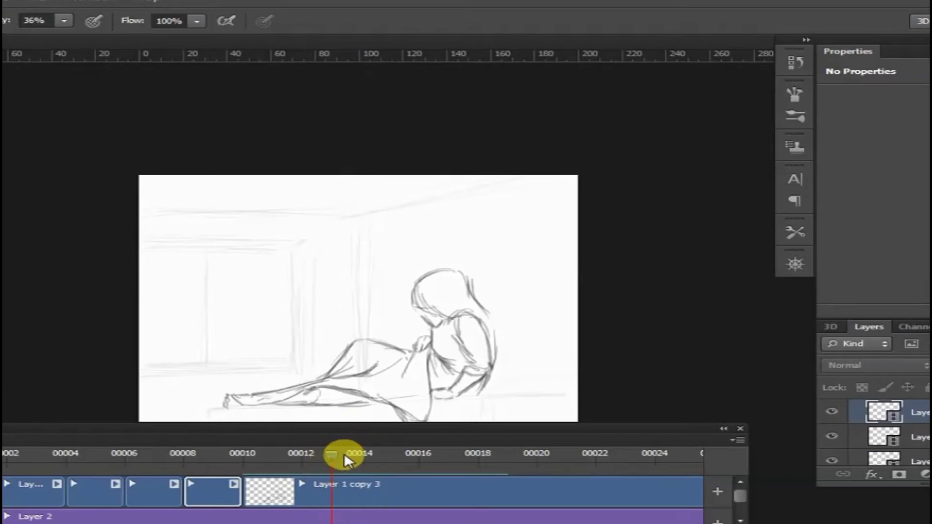
left_click(358, 457)
left_click(390, 460)
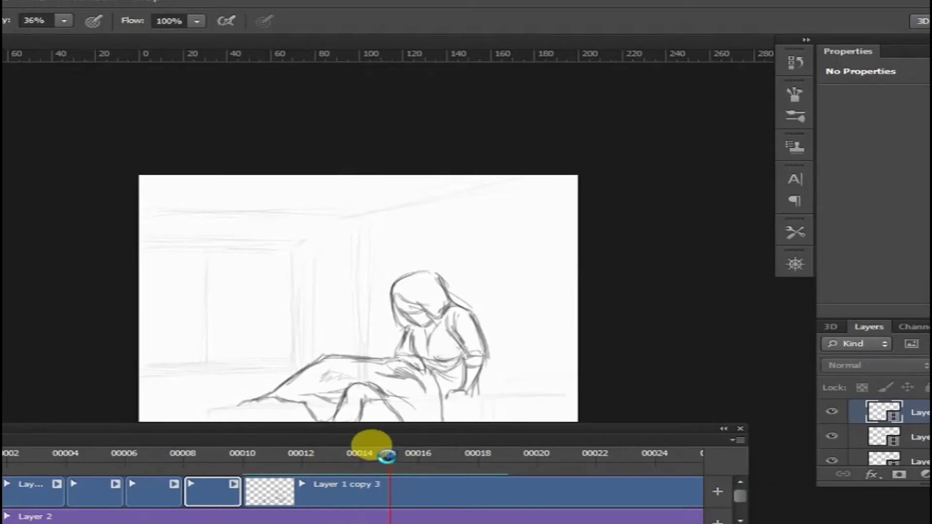
left_click(333, 456)
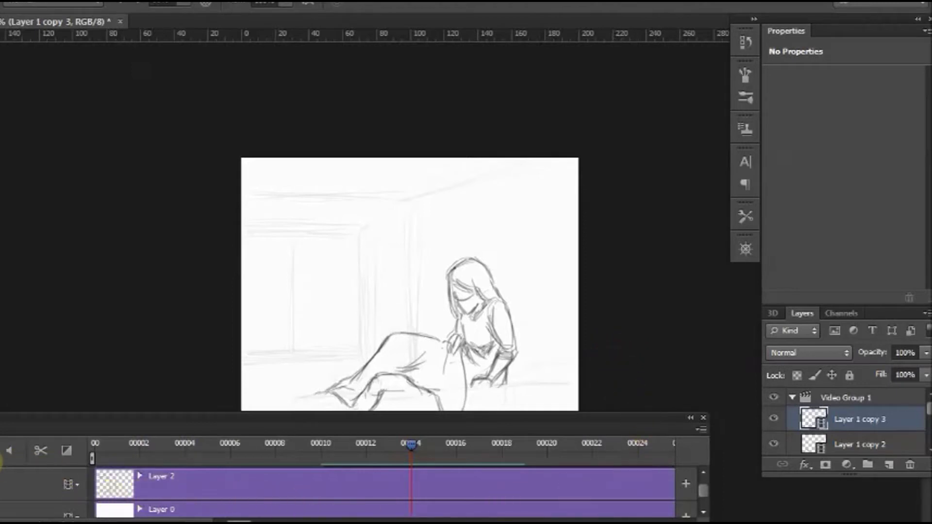
scroll(704, 493, "up", 4)
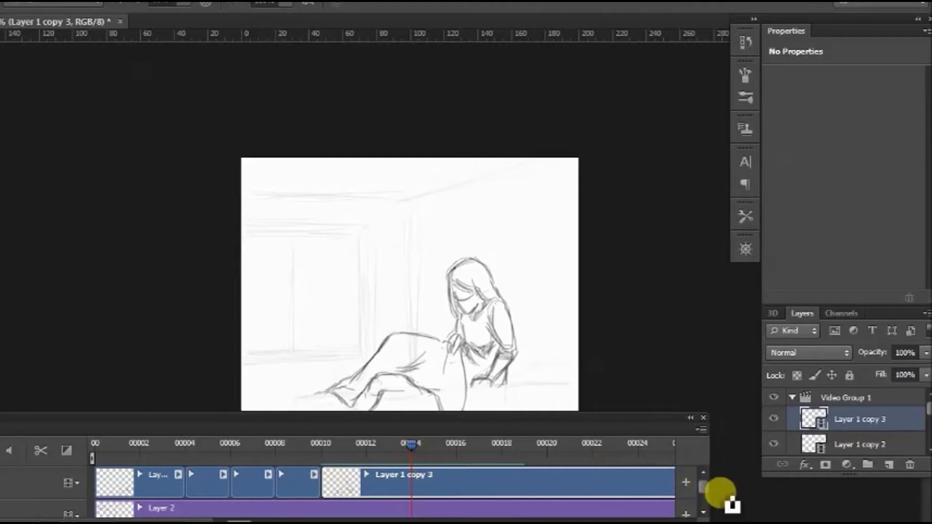
scroll(704, 486, "down", 3)
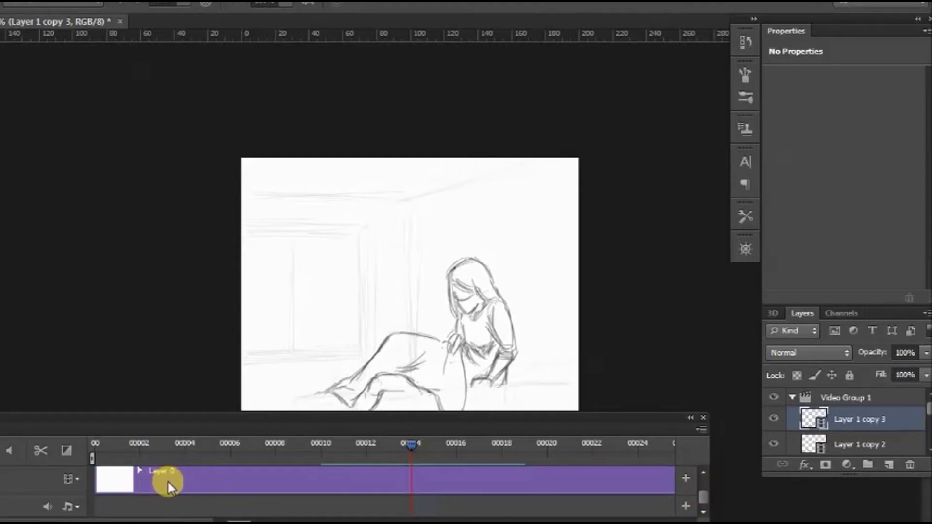
scroll(699, 488, "up", 3)
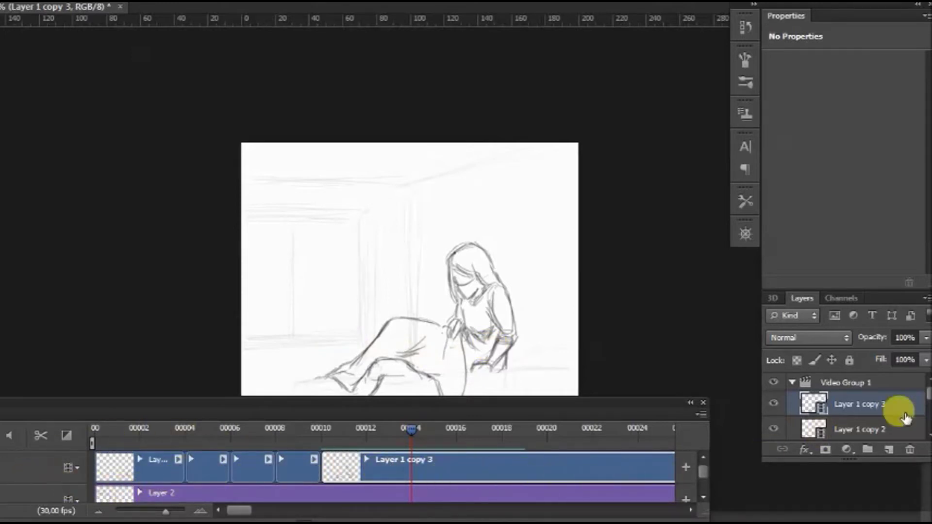
scroll(925, 393, "down", 3)
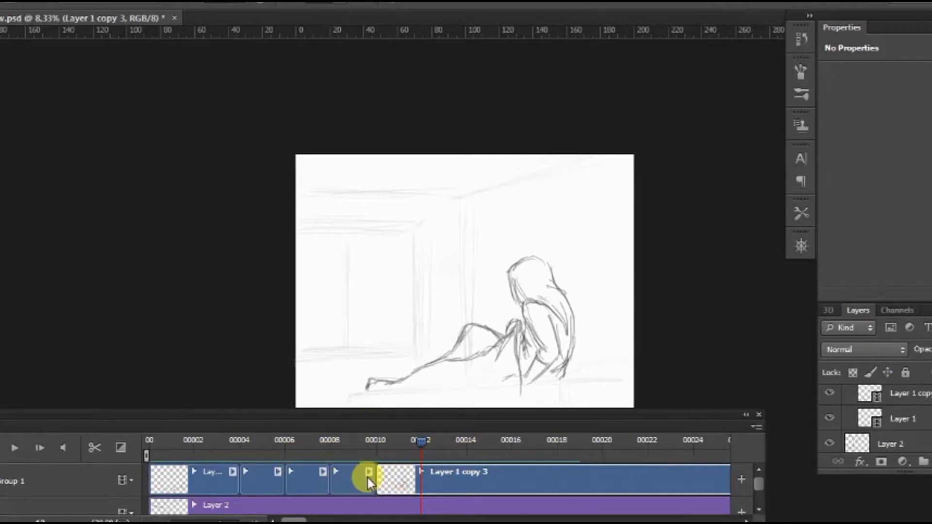
- Split the Layer 1 copy 3 clip at frame 12 and extend its first part to frame 13, where Layer 1 copy 5 starts
left_click(96, 447)
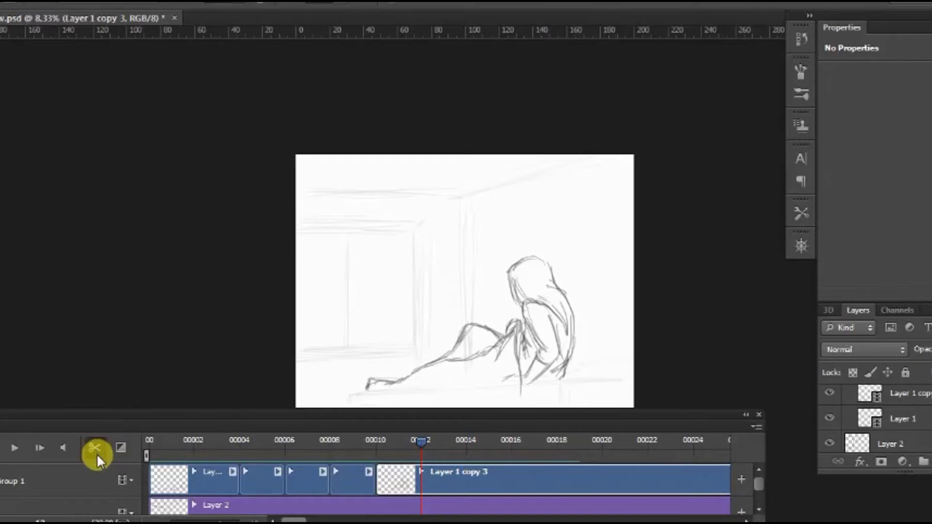
left_click(435, 482)
left_click_drag(476, 474, 486, 473)
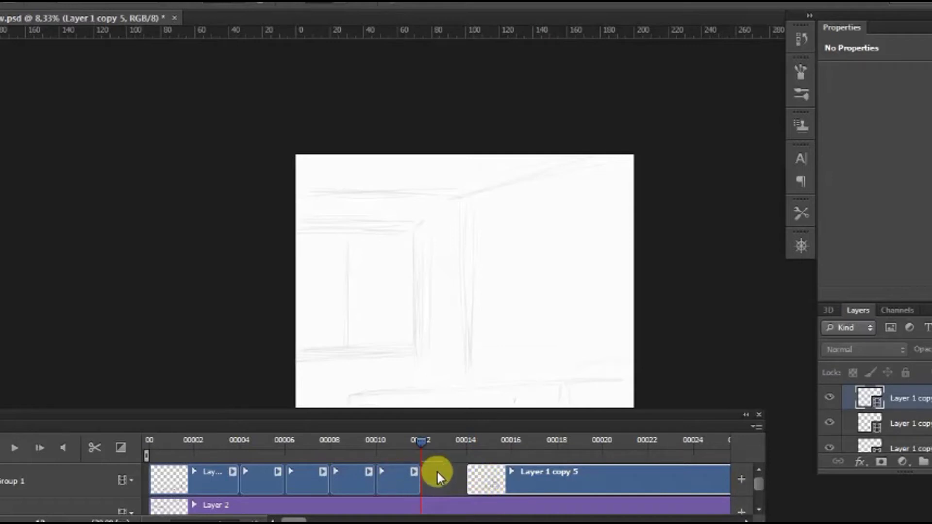
left_click_drag(418, 476, 463, 476)
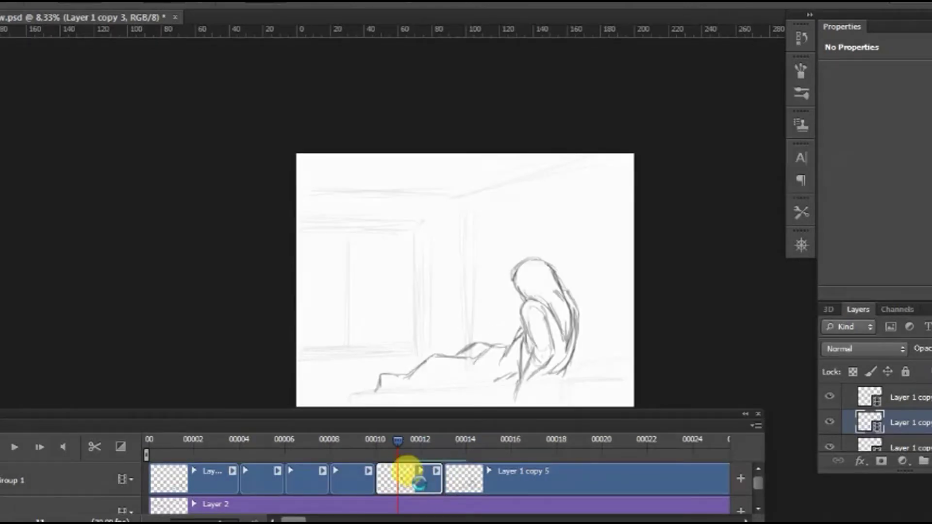
key("Right")
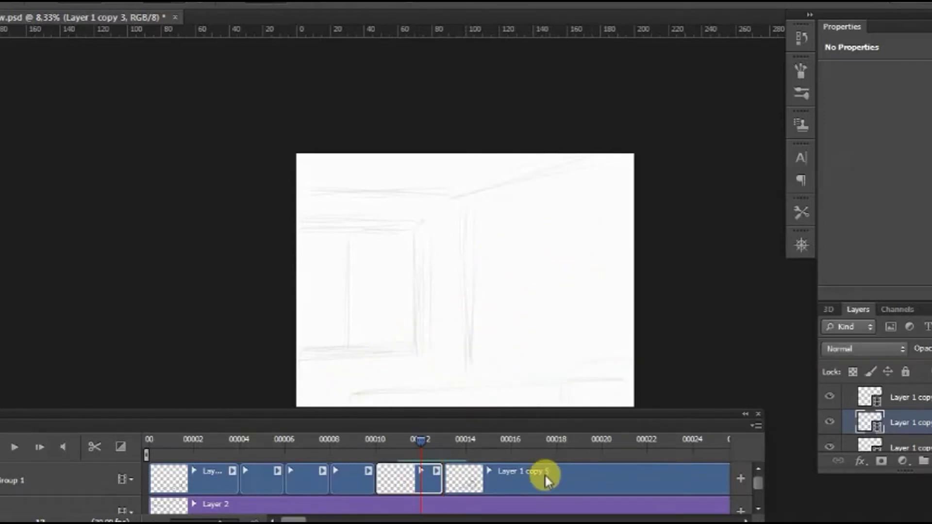
- Enable onion skins for the timeline and set them to 2 frames before and 1 frame after
left_click(757, 426)
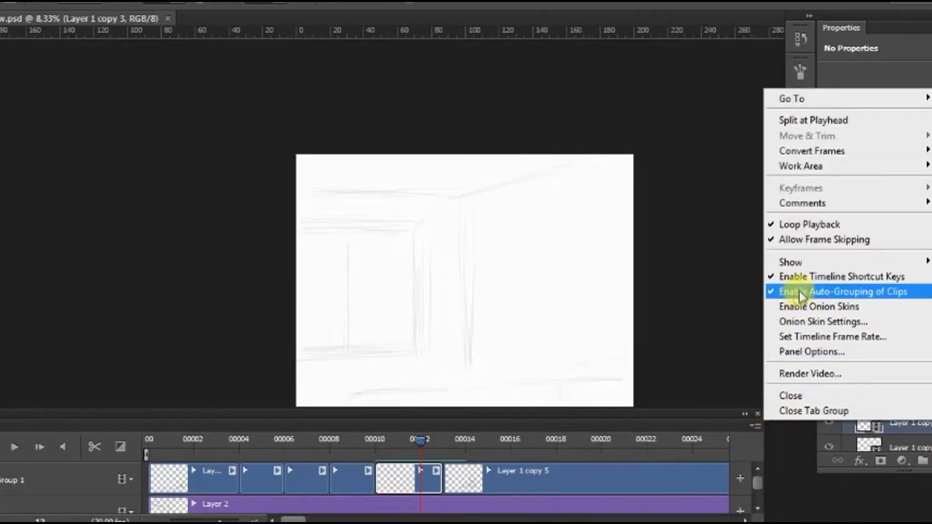
left_click(797, 307)
left_click(756, 427)
left_click(788, 323)
type("2")
key("Tab")
left_click_drag(598, 163, 569, 159)
key("BackSpace")
type("2")
type("1")
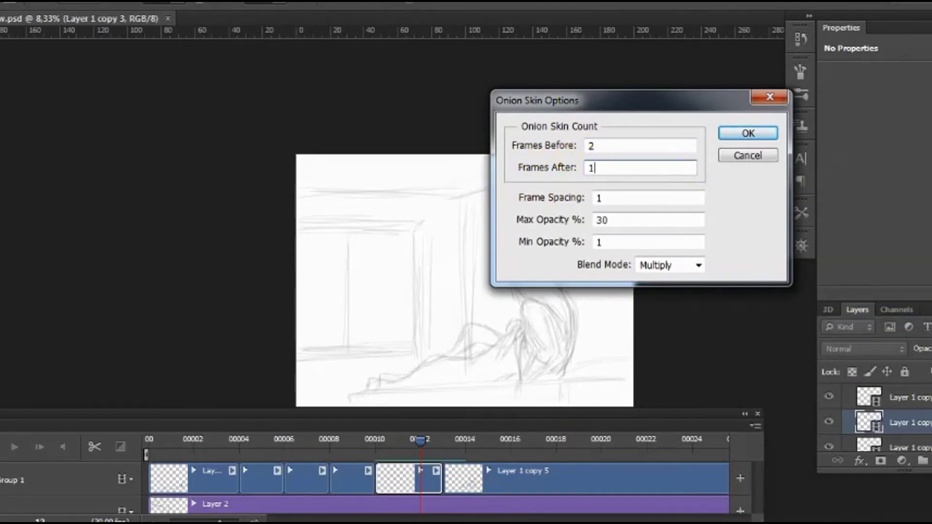
left_click(747, 134)
left_click(758, 427)
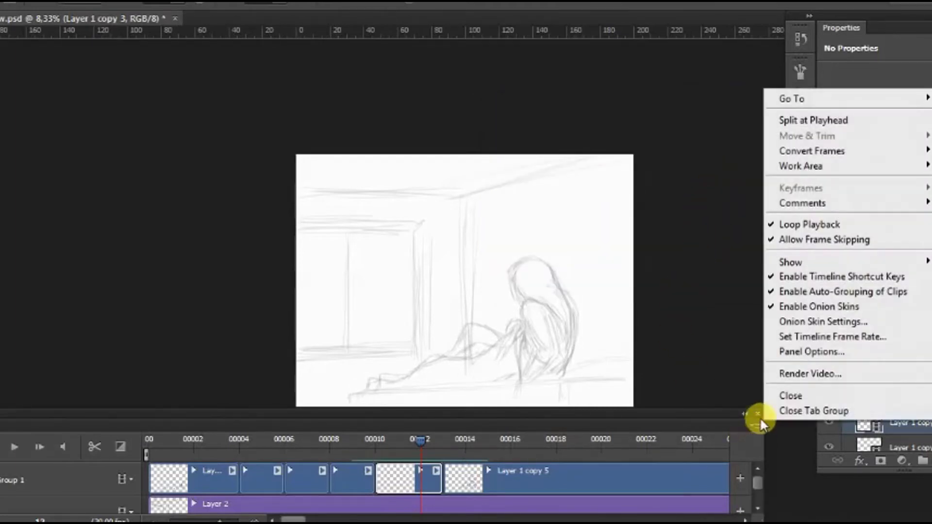
left_click(806, 308)
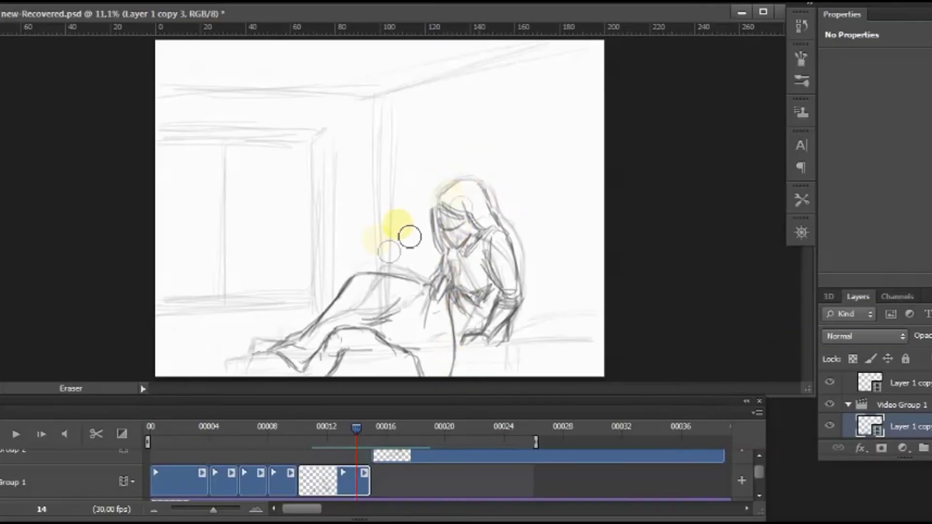
- Erase the old figure lines on frame 14 and brush in the head outline, comparing it with the adjacent frame
mouse_move(409, 237)
left_mouse_down()
mouse_move(500, 316)
mouse_move(302, 358)
mouse_move(462, 313)
mouse_move(503, 177)
left_mouse_up()
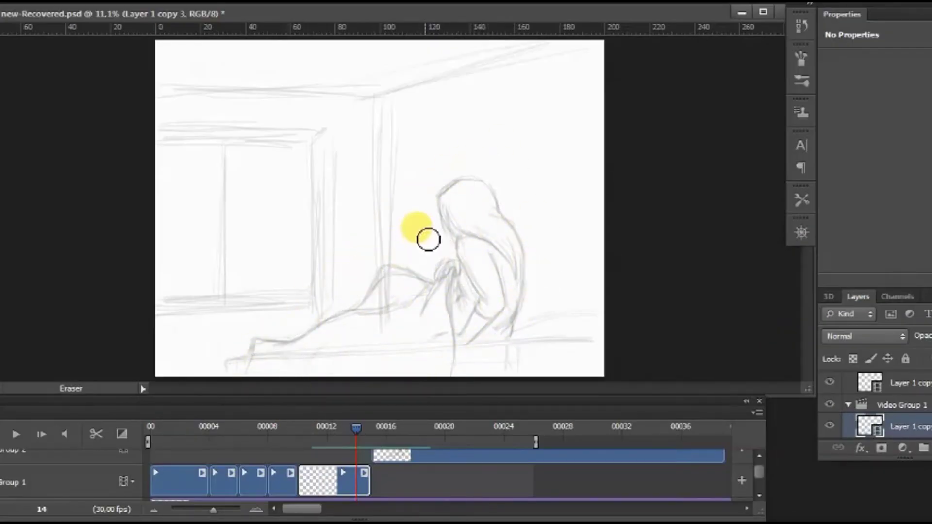
key("b")
key("Left")
key("Right")
mouse_move(441, 194)
left_mouse_down()
mouse_move(467, 177)
mouse_move(489, 186)
left_mouse_up()
key("Left")
key("Right")
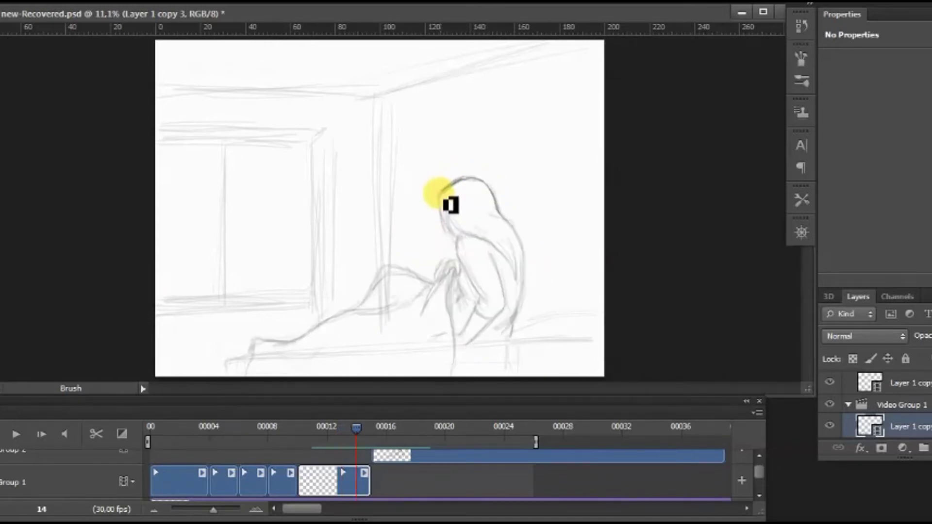
key("Left")
key("Right")
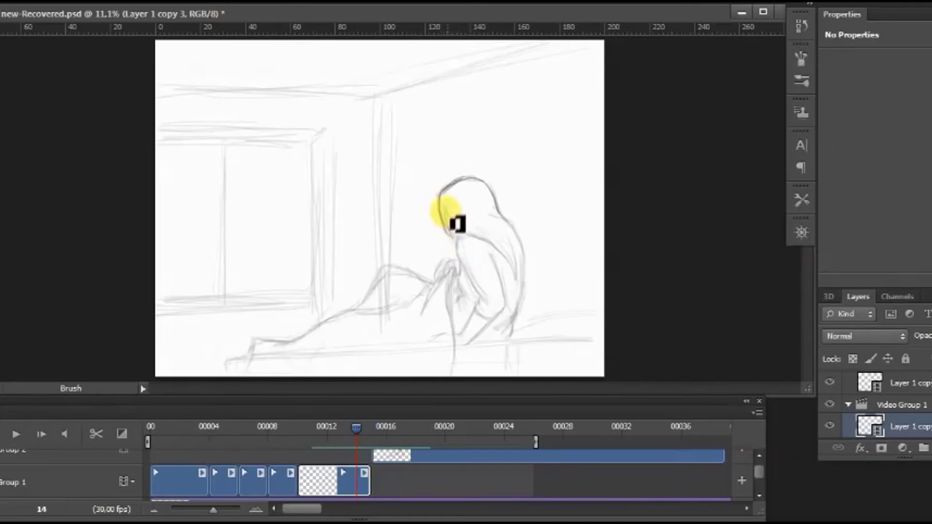
- Refine the front edge of the hair beside the face on frame 14, checking it against the adjacent frame
key("Left")
key("Right")
key("Left")
key("Right")
key("Left")
key("Right")
key("Left")
key("Right")
key("Left")
key("Right")
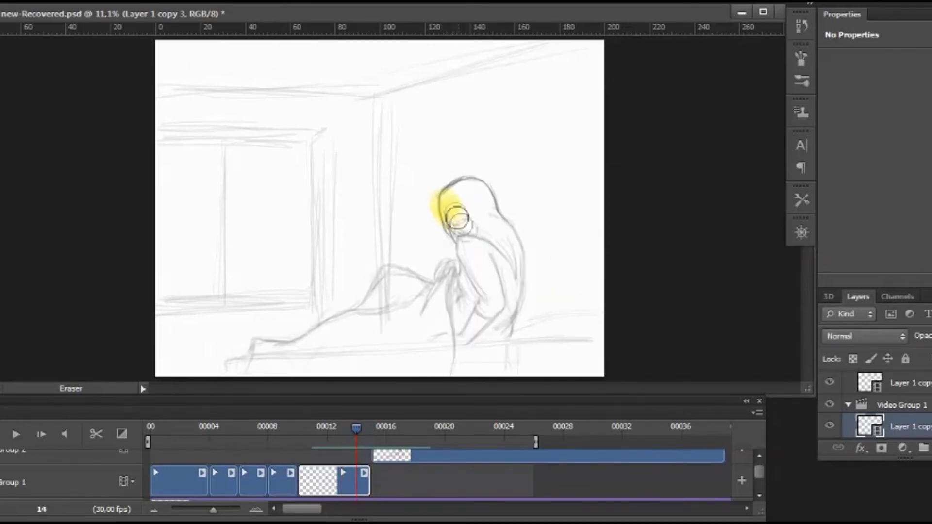
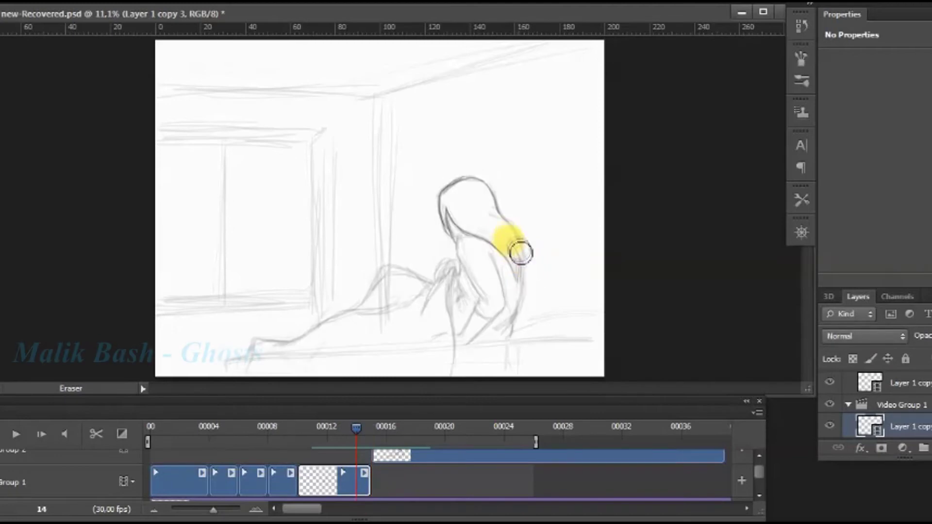
- Draw the long hair down the figure's back and the front line of the upper arm on frame 14
key("Right")
key("Left")
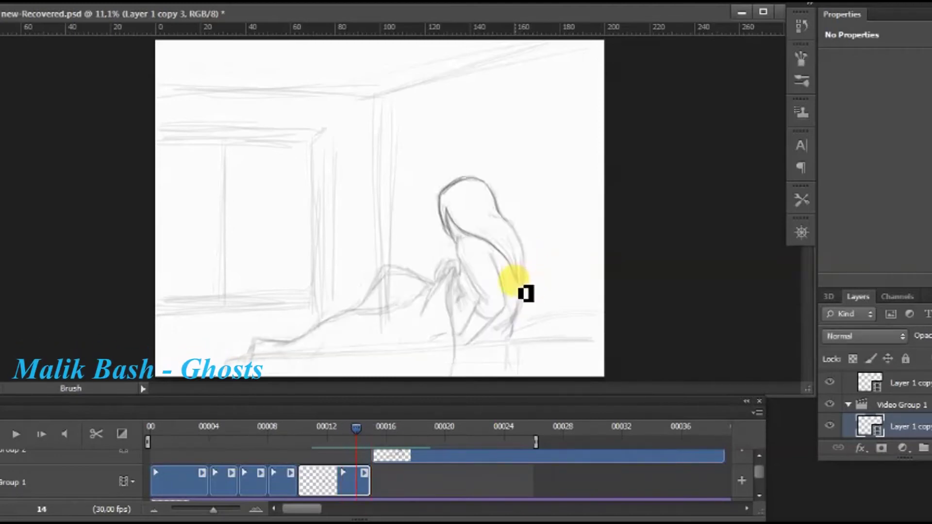
key("Right")
key("Left")
mouse_move(512, 265)
left_mouse_down()
mouse_move(531, 282)
mouse_move(539, 242)
mouse_move(523, 233)
mouse_move(534, 270)
mouse_move(473, 231)
mouse_move(478, 285)
mouse_move(470, 267)
left_mouse_up()
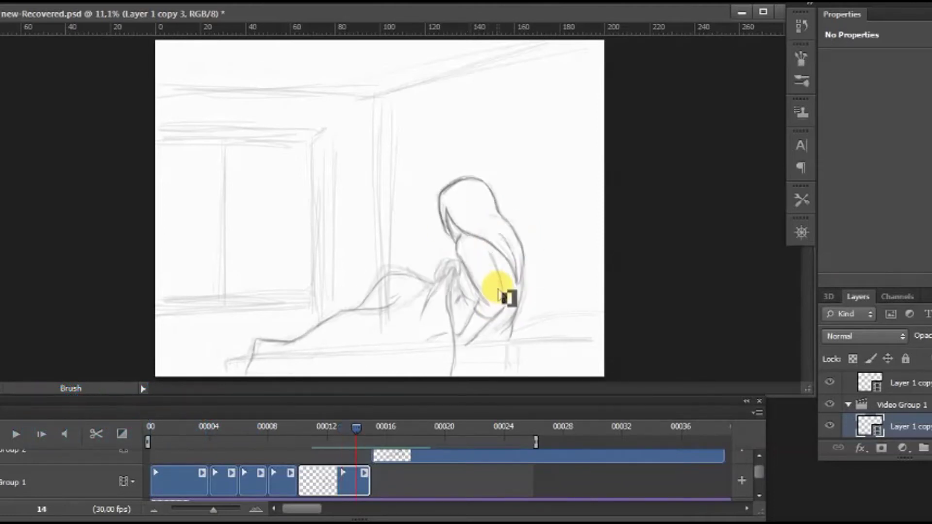
- Draw the rear line of the upper arm on frame 14, comparing it with the neighbouring frames
key("Right")
key("Left")
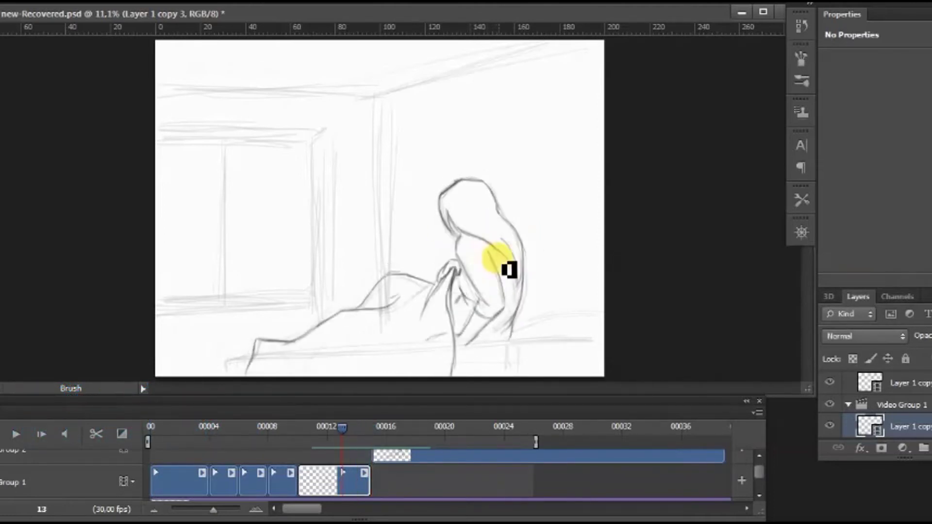
key("Right")
key("Left")
key("Right")
key("Left")
key("e")
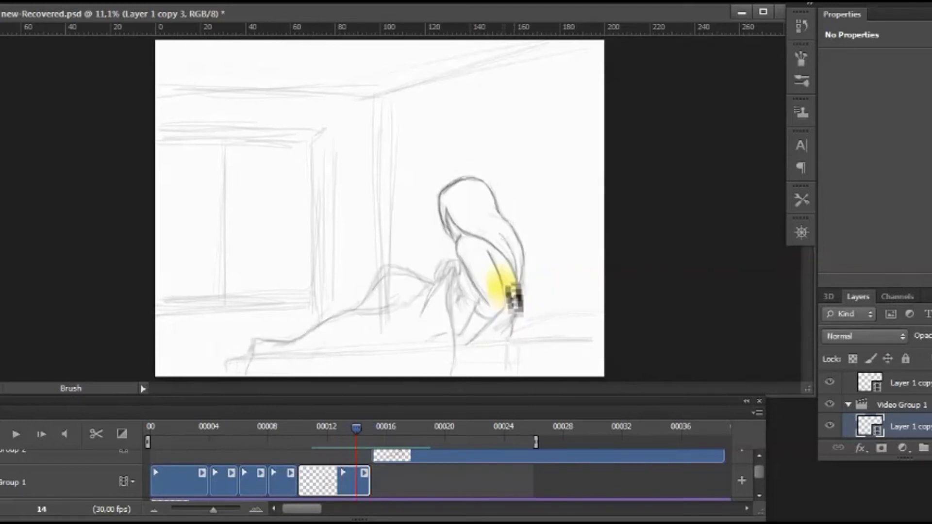
- Draw the elbow, both forearm lines and the short hand strokes on frame 14, comparing them with the adjacent frames
key("Right")
key("Right")
key("Left")
key("Left")
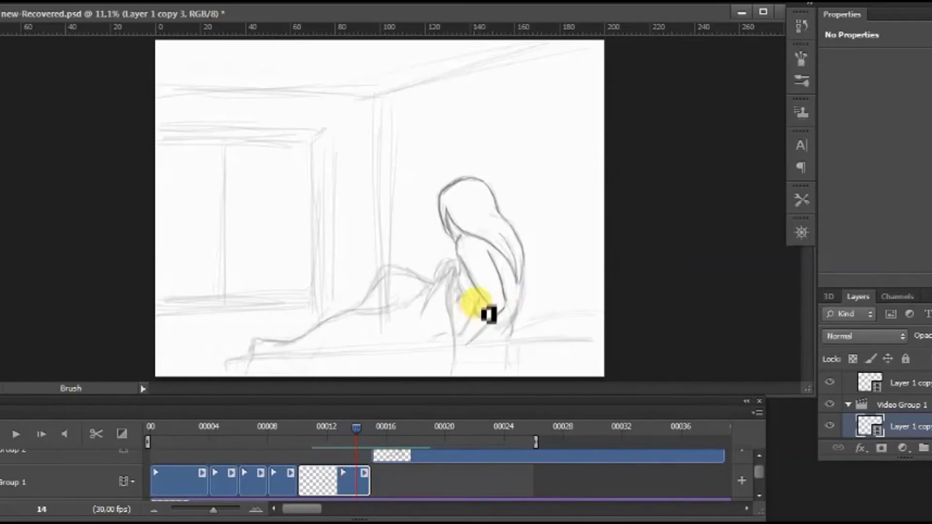
key("Right")
key("Left")
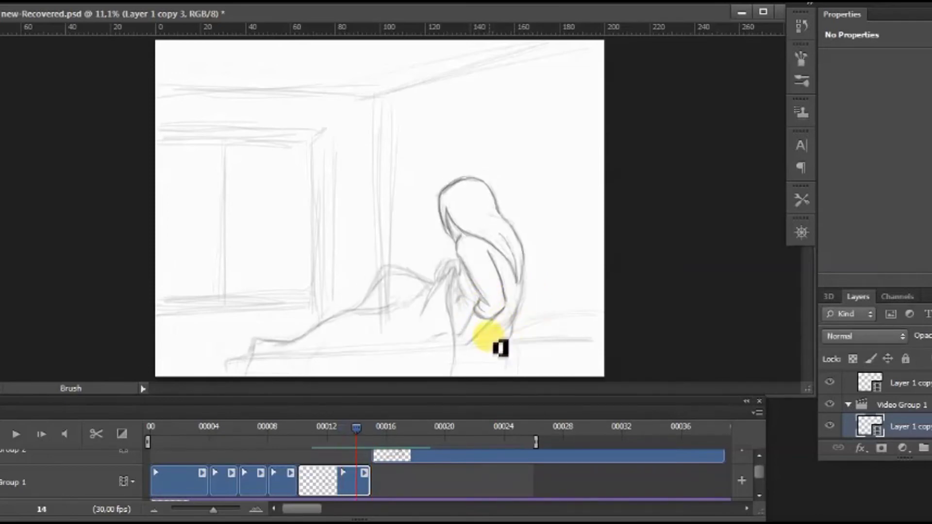
key("Right")
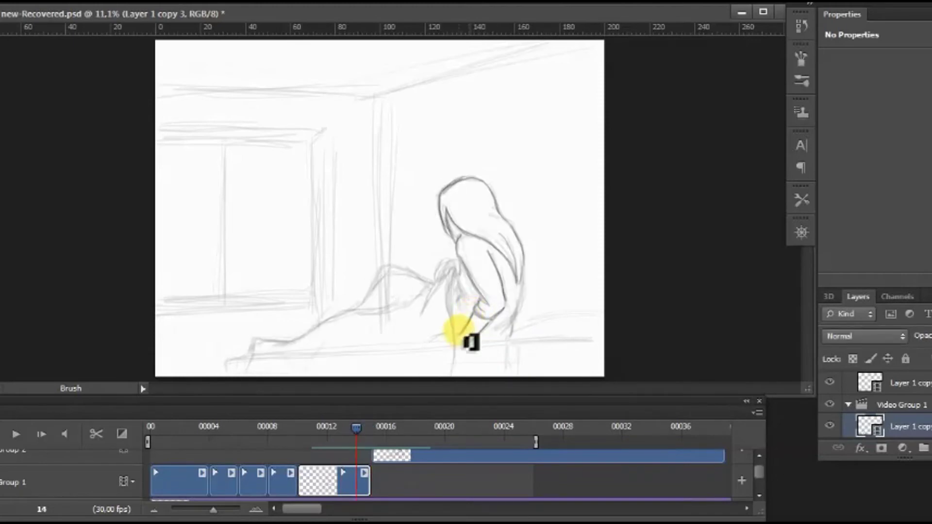
key("Right")
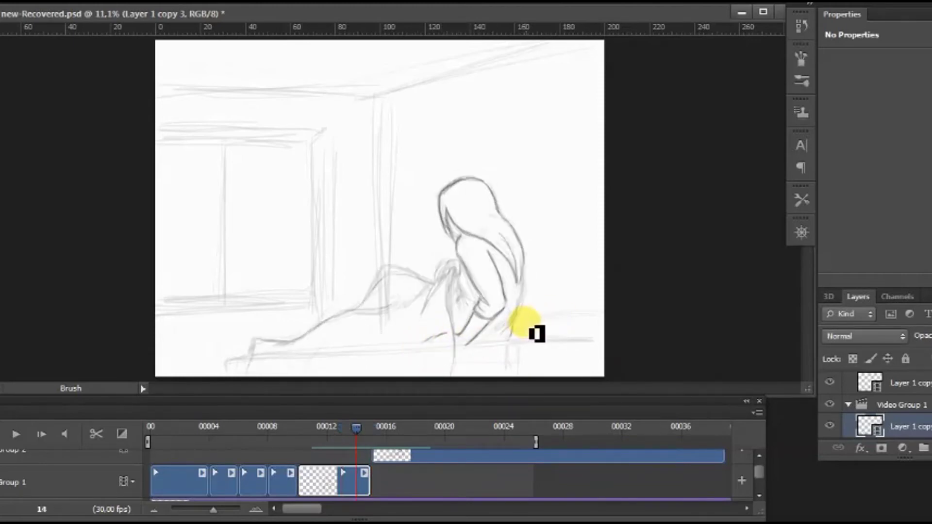
- Draw the cloth's vertical edge in front of the torso and the lower back line on frame 14, checking neighbouring frames
key("Left")
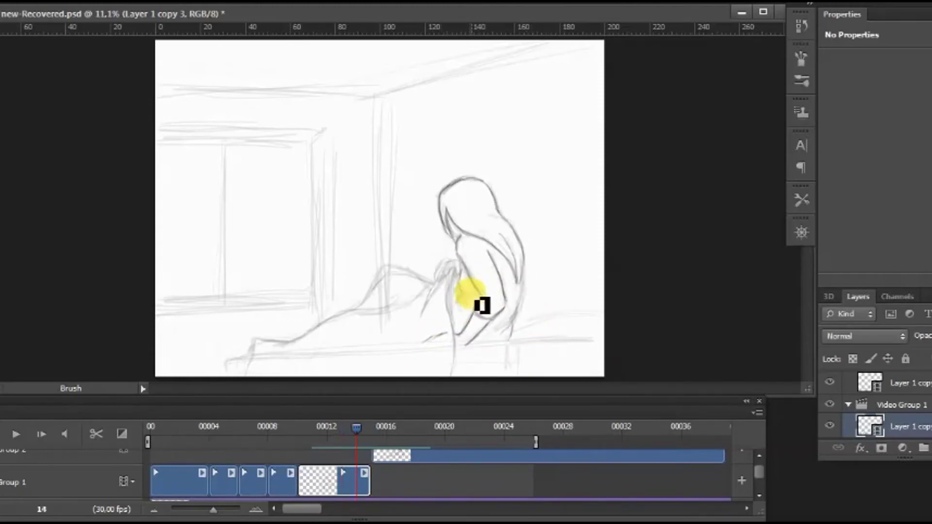
key("Right")
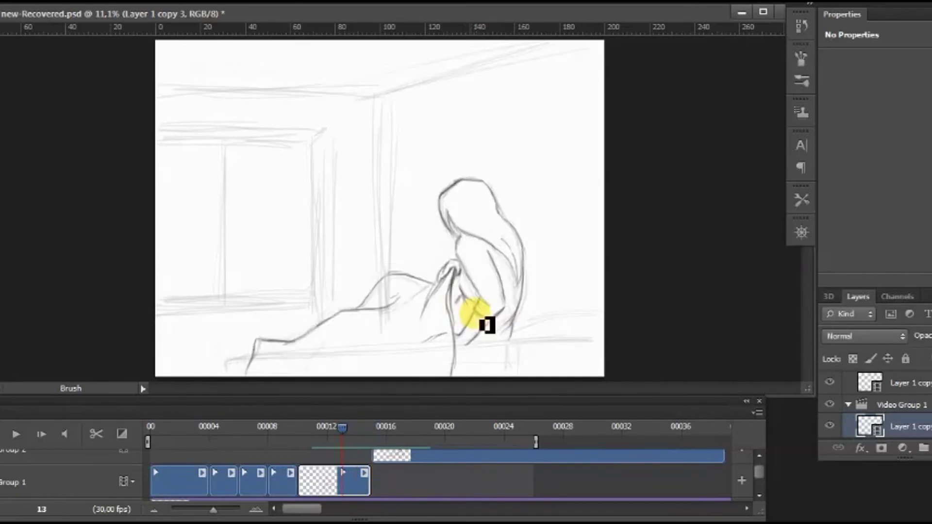
key("Right")
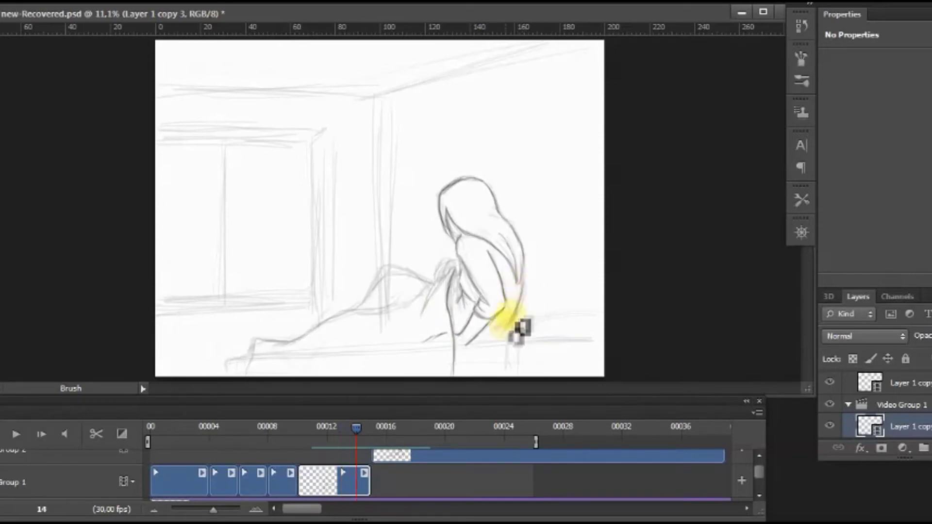
key("Right")
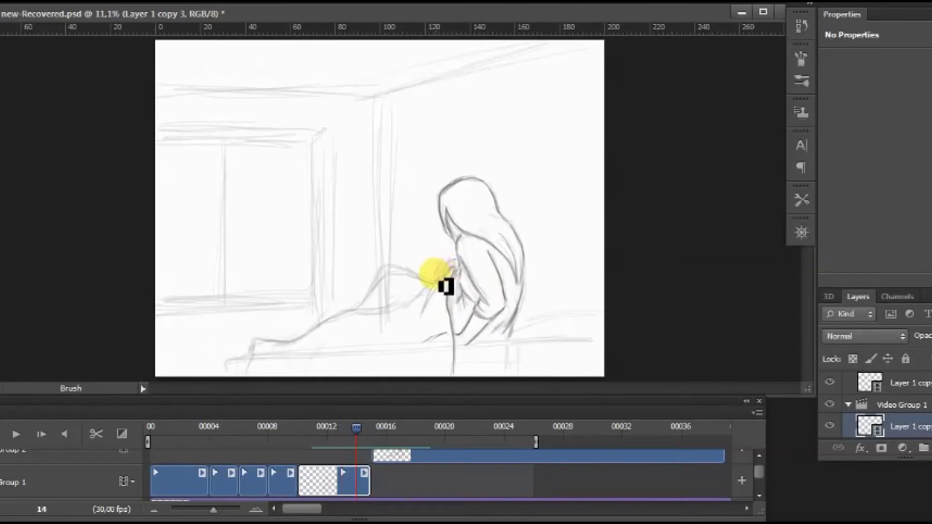
- Draw the hand at the chest, the cloth folds and the raised knee on frame 14, comparing adjacent frames
key("e")
key("Left")
key("Right")
key("Right")
key("Left")
key("Left")
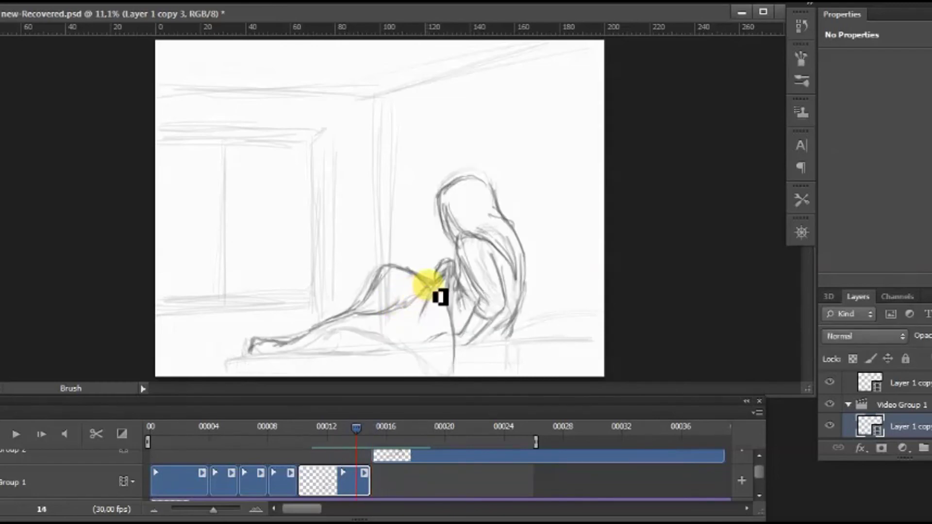
key("Left")
key("Right")
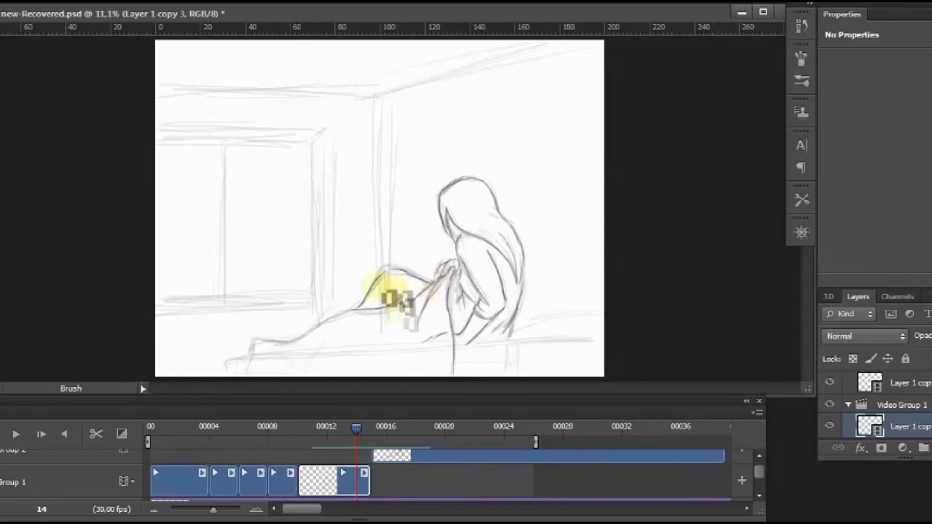
- Draw the lower leg contour and the cloth edge hanging from the feet on frame 14, checking it against the adjacent frames
left_click_drag(254, 341, 247, 364)
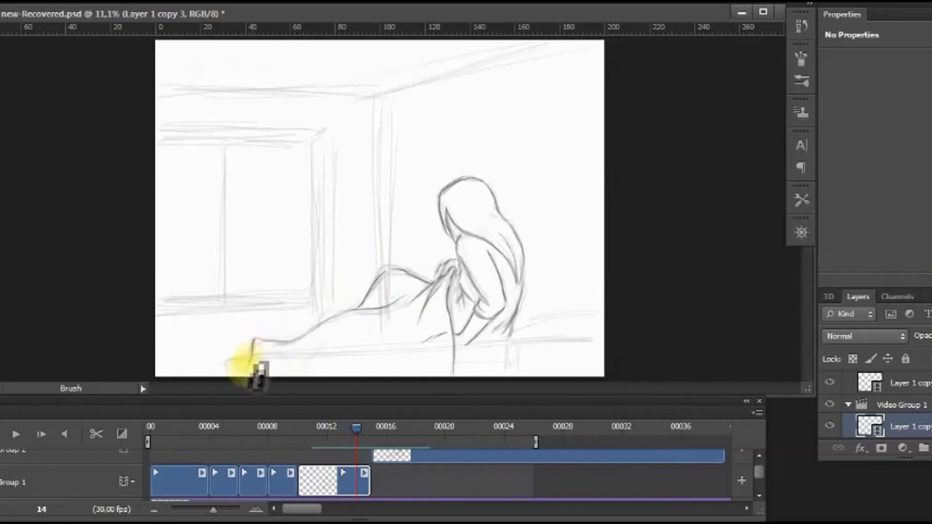
key("Left")
key("Right")
key("Right")
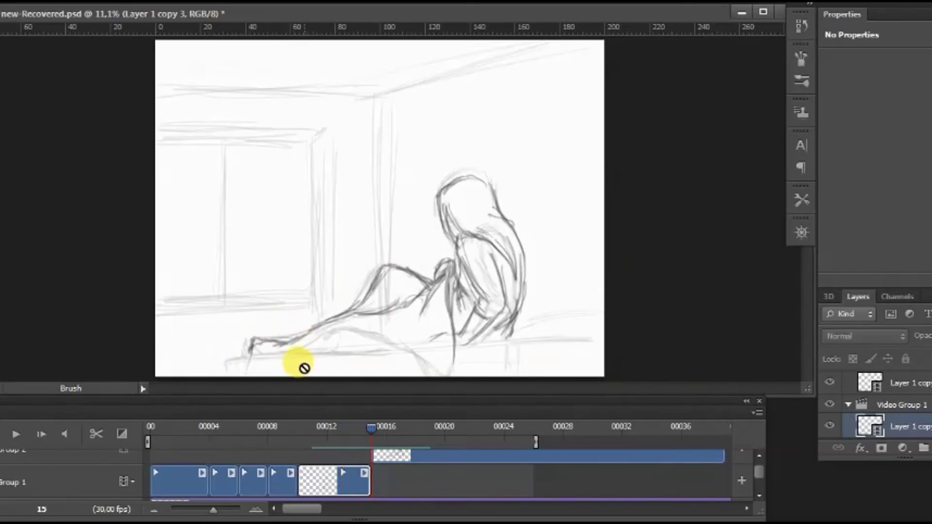
key("Left")
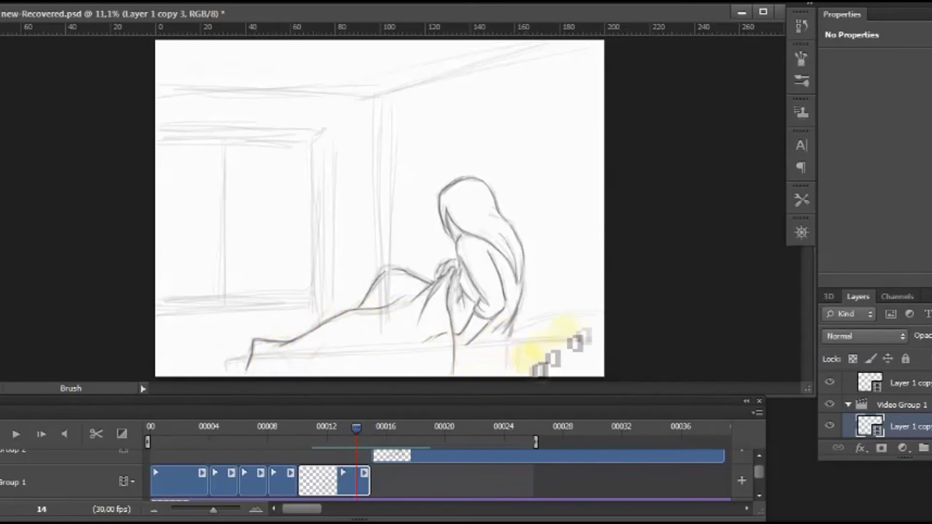
- Step back and forth through the frames around frames 9 to 16 to review the figure's movement
key("Left")
key("Left")
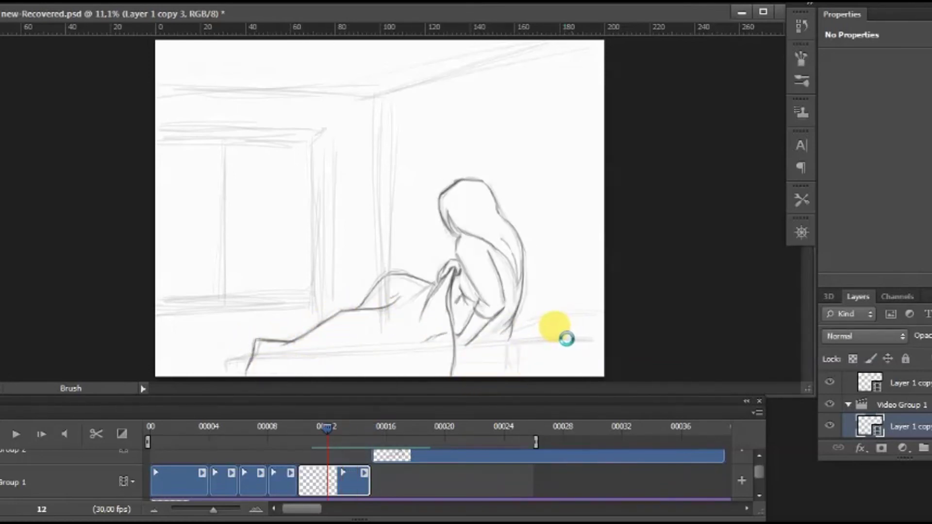
key("Left")
key("Left")
key("Left")
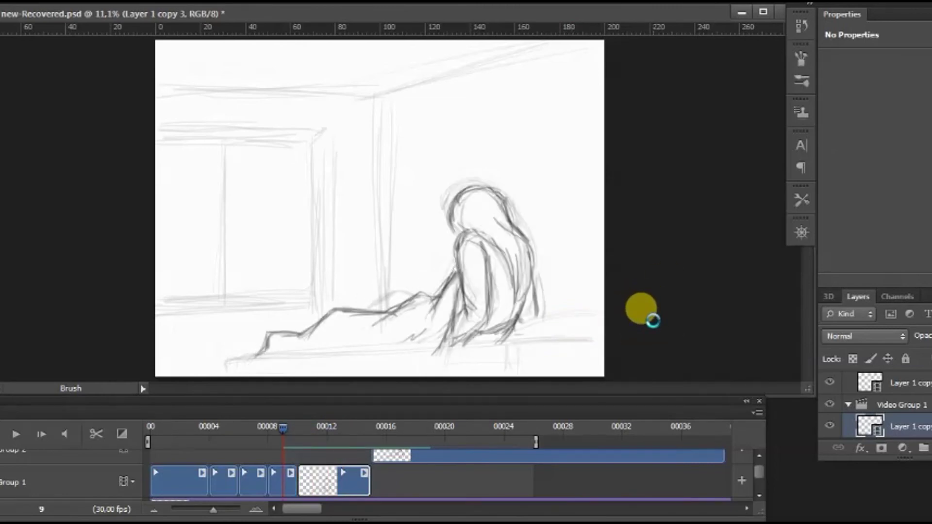
key("Right")
key("Right")
key("Right")
key("Right")
key("Right")
key("Right")
key("Right")
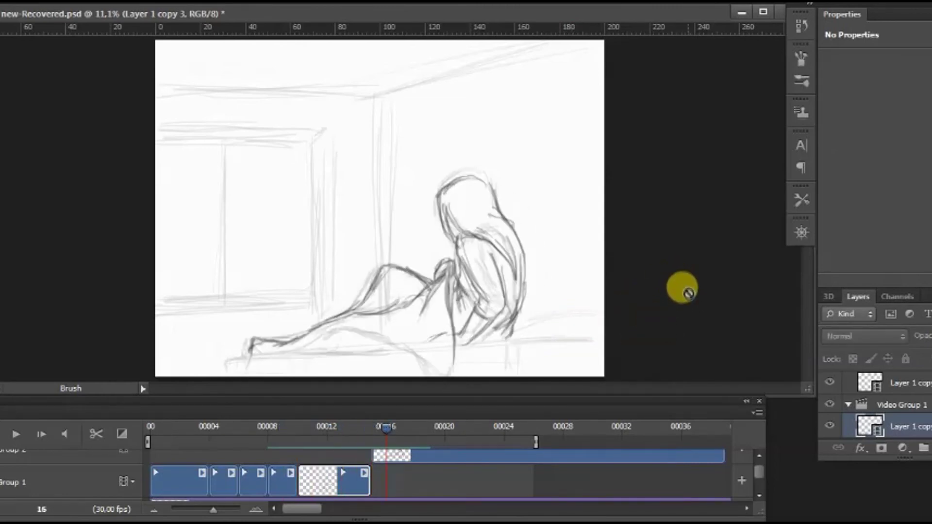
key("Left")
key("Left")
key("Left")
key("Left")
key("Left")
key("Left")
key("Left")
key("Left")
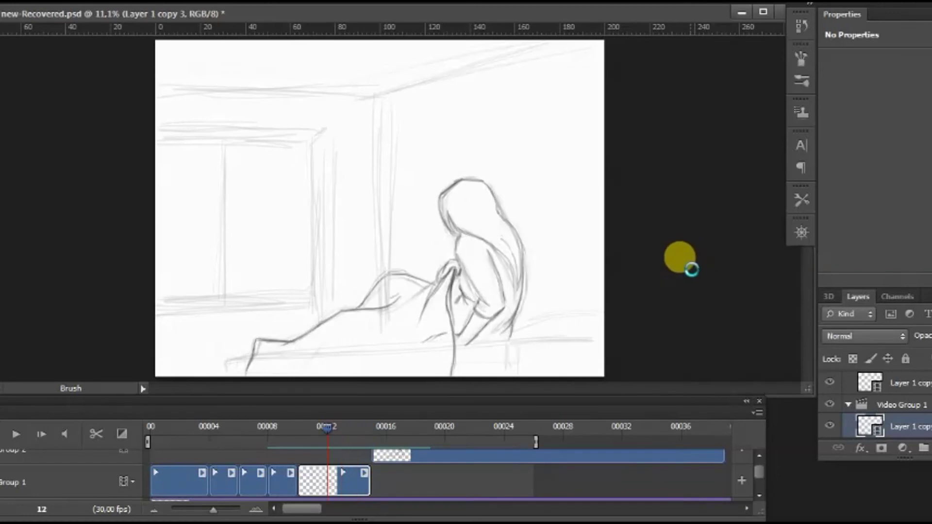
key("Left")
key("Left")
key("Left")
key("Left")
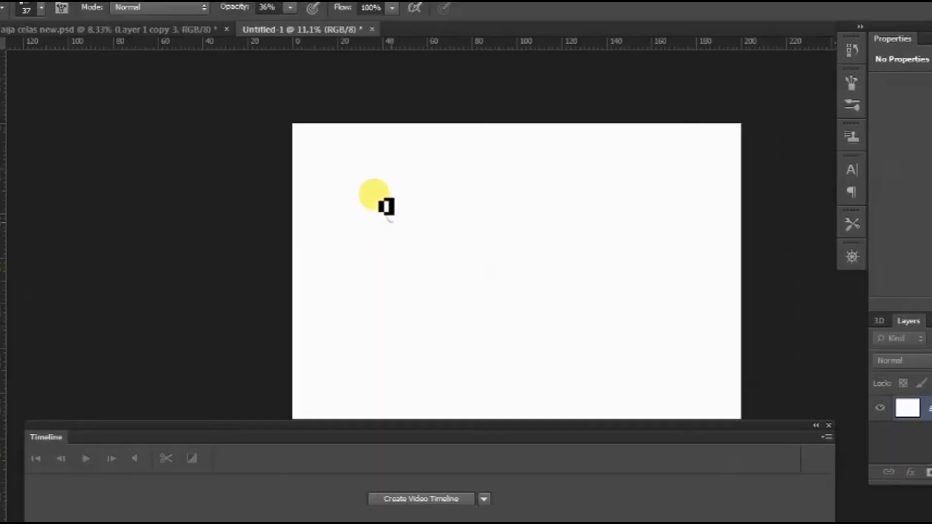
- Brush a winding test stroke on the blank Untitled-1 canvas, then show the 37 px brush preset and open the brush settings
mouse_move(384, 204)
left_mouse_down()
mouse_move(491, 172)
mouse_move(410, 275)
mouse_move(525, 239)
mouse_move(499, 303)
mouse_move(582, 301)
mouse_move(600, 339)
mouse_move(584, 339)
mouse_move(613, 343)
left_mouse_up()
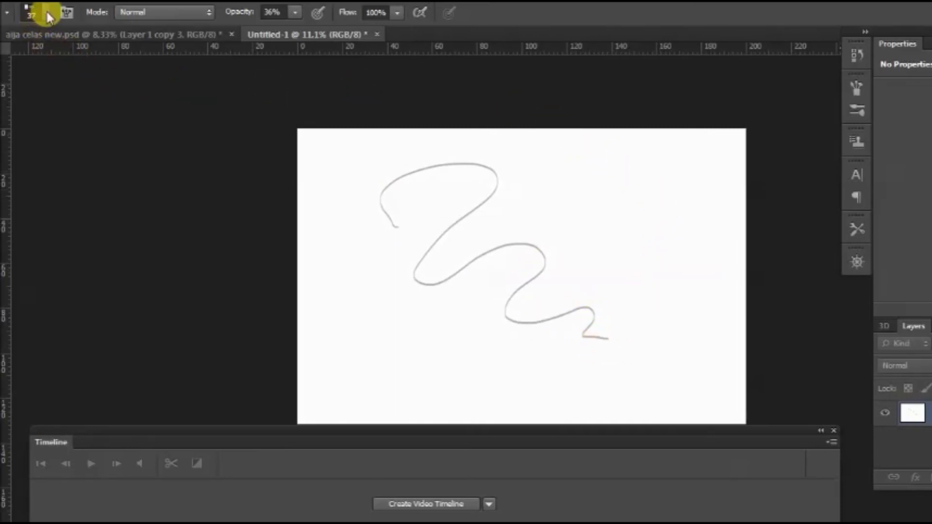
left_click(47, 15)
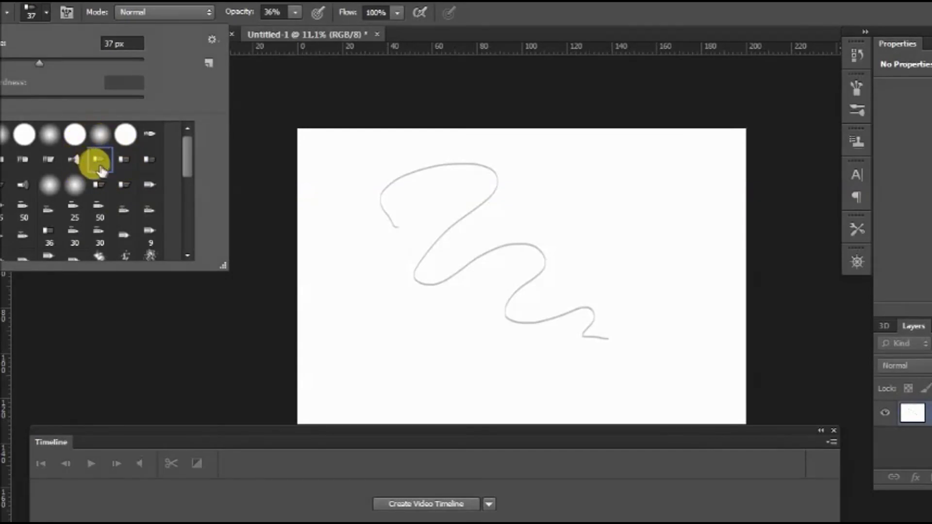
left_click(307, 87)
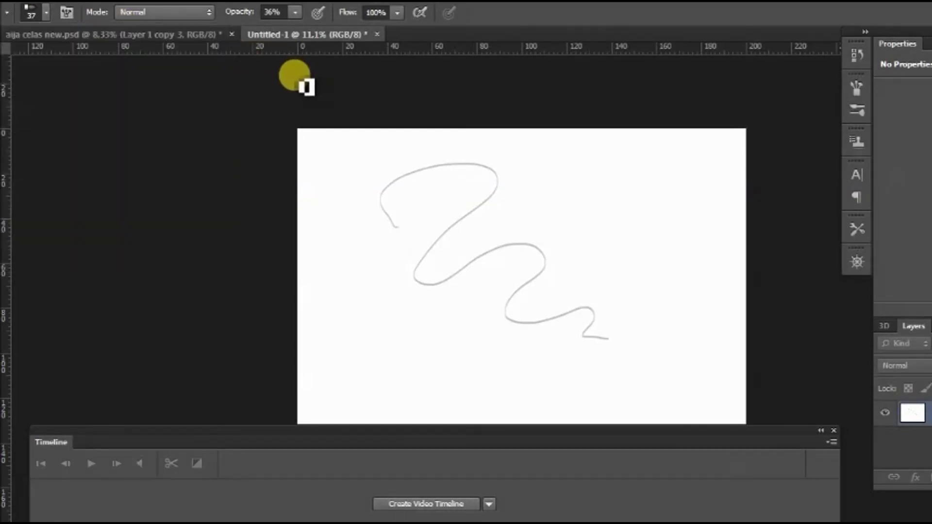
left_click(857, 87)
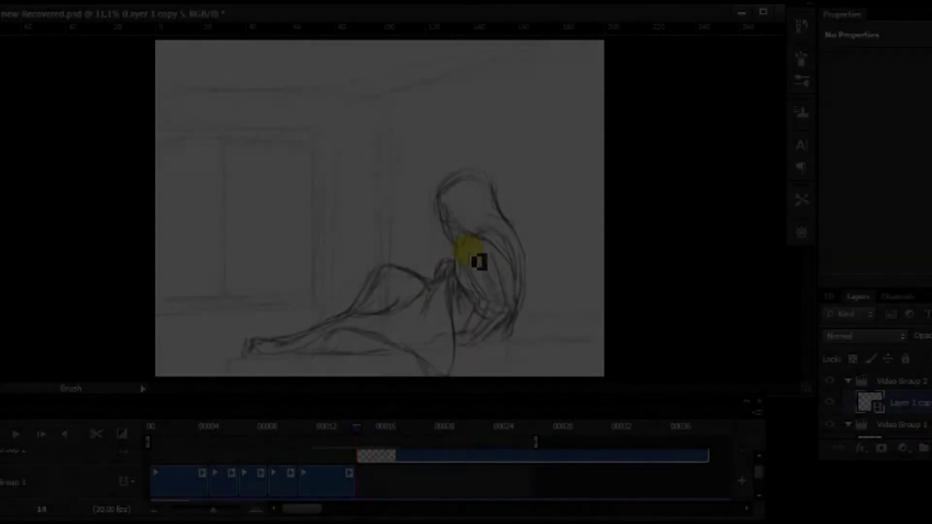
- Select Layer 1 copy 3 and draw the head outline and hair on frame 13, comparing them with the neighbouring frames
key("alt+[")
key("Right")
key("Left")
key("Left")
key("Right")
key("Right")
key("Left")
key("Left")
key("Right")
key("Right")
key("Left")
key("Right")
key("Left")
key("Right")
key("Left")
key("Left")
key("Right")
key("Right")
key("Left")
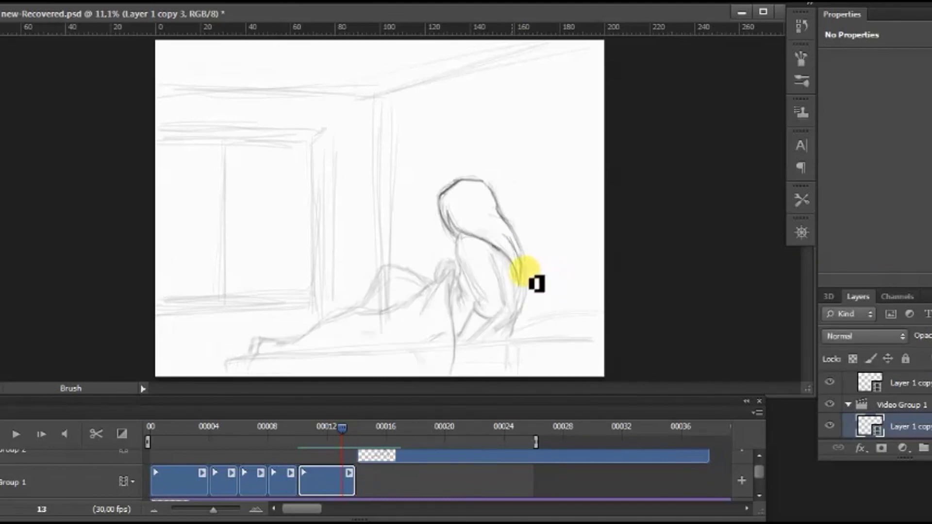
- Brush in the rear line of the upper arm on frame 13, checking its position against the adjacent frames
key("b")
key("Left")
key("Right")
key("Right")
key("Left")
left_click_drag(488, 251, 504, 301)
- Draw the front line of the upper arm on frame 13 from the shoulder to the elbow, comparing the adjacent frames
key("Left")
key("Right")
key("Left")
key("Right")
key("Left")
key("Right")
key("Right")
key("Left")
left_click_drag(457, 252, 487, 305)
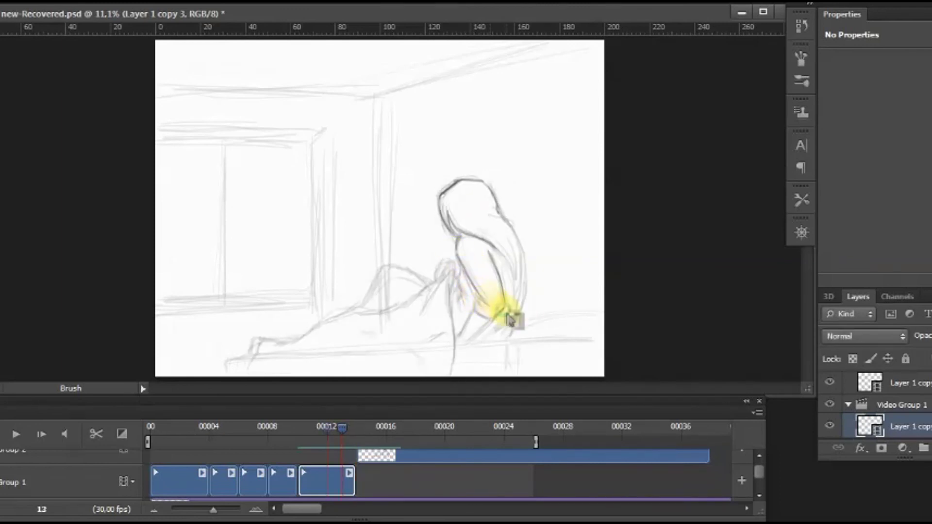
- Draw the elbow and the rear line of the forearm on frame 13, comparing them repeatedly with the neighbouring frames
key("Right")
key("Left")
key("Right")
key("Left")
key("Left")
key("Right")
key("Right")
key("Left")
key("Left")
key("Right")
key("Right")
key("Left")
key("Right")
key("Right")
key("Left")
left_click_drag(494, 319, 466, 345)
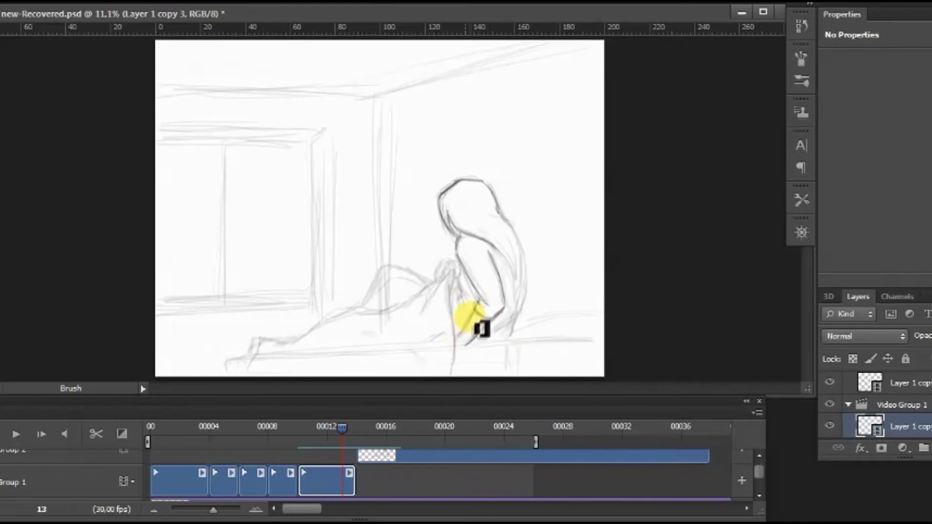
- Complete the front forearm line and draw the lower back line on frame 13, checking against frame 14
key("Right")
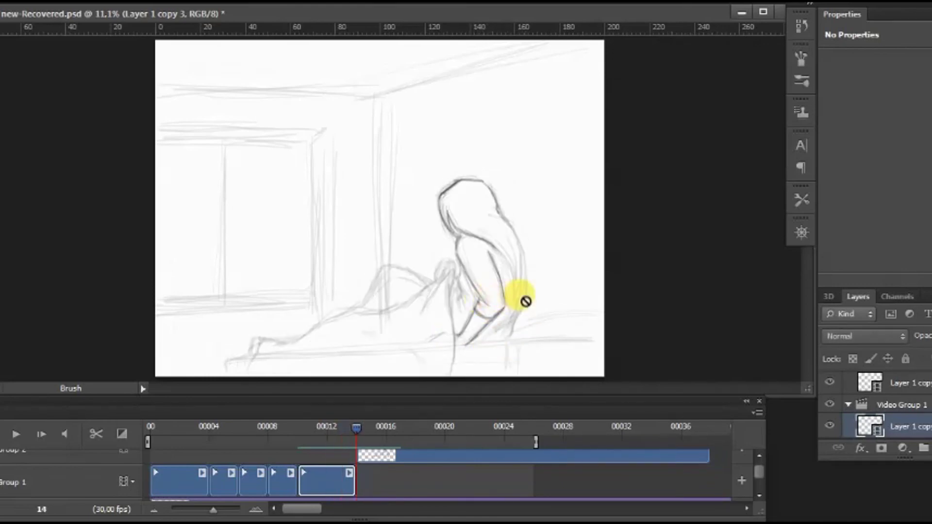
key("Left")
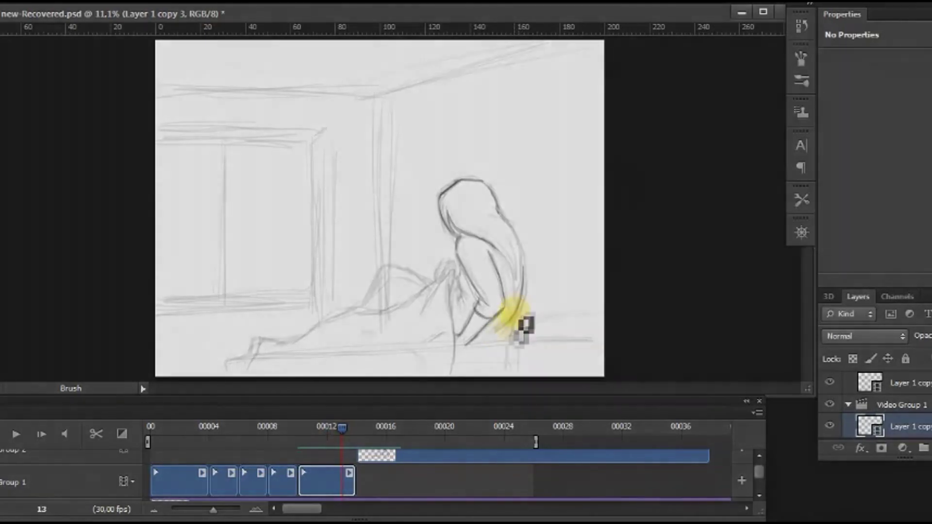
key("Right")
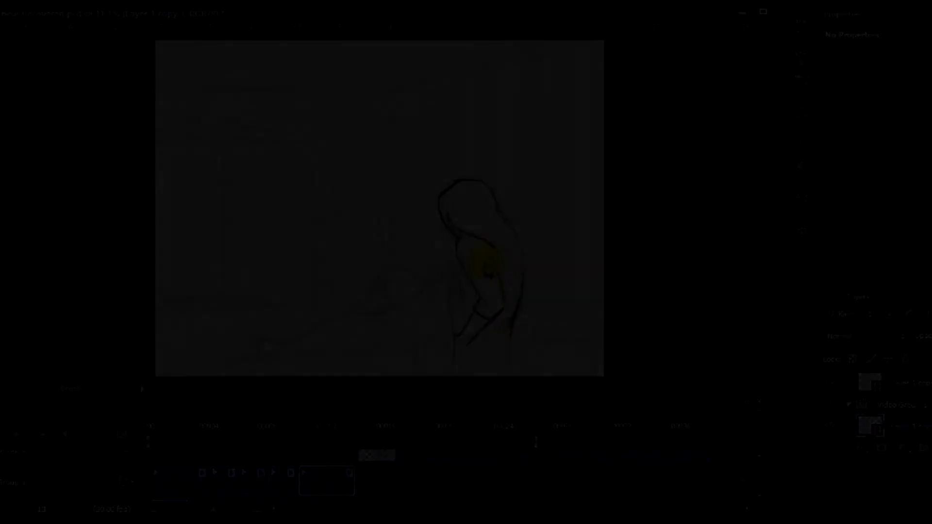